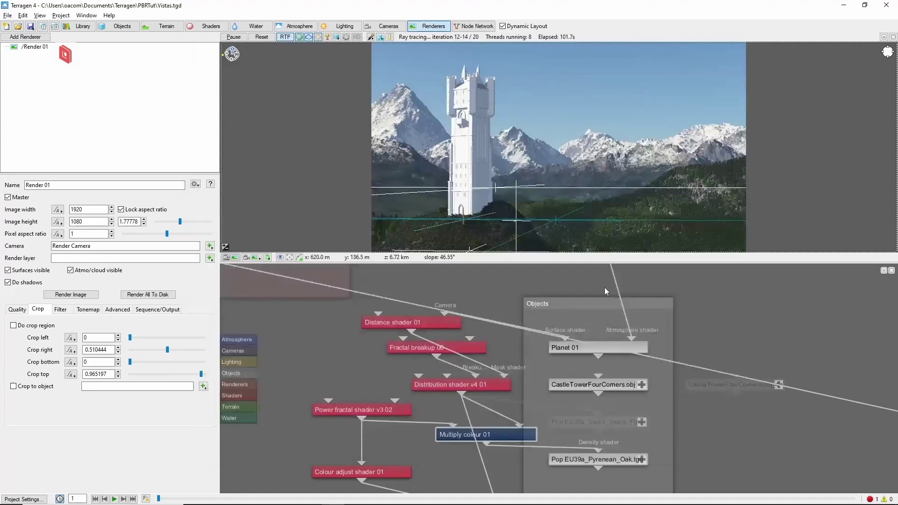
- Expand CastleTowerFourCorners.obj's internal network, then the Parts shader 01 network inside it
scroll(644, 392, up, 4)
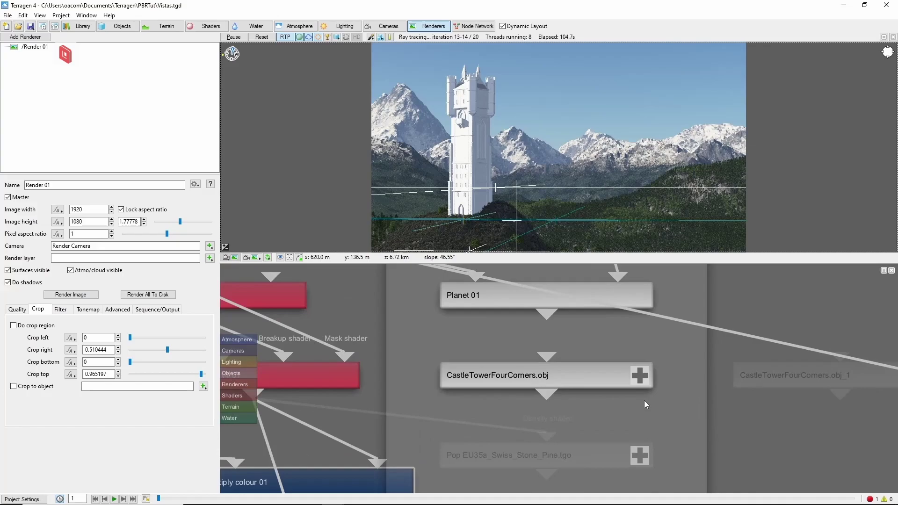
click(641, 376)
scroll(603, 400, up, 5)
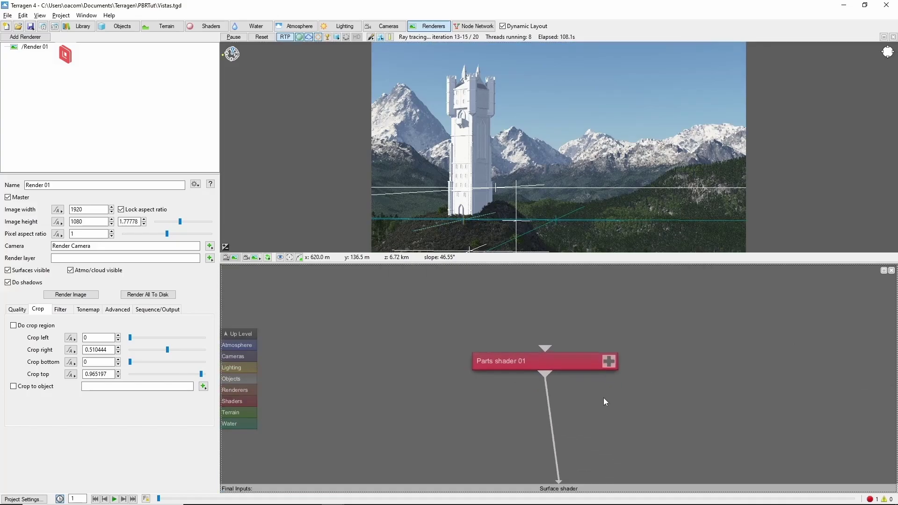
click(613, 321)
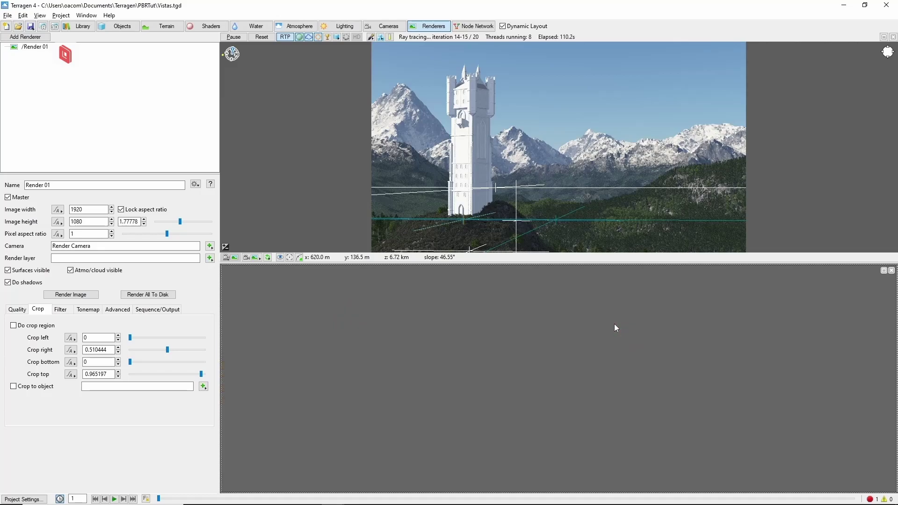
- Select the Castle_Structures shader node feeding the Castle_Structures part
scroll(591, 372, up, 4)
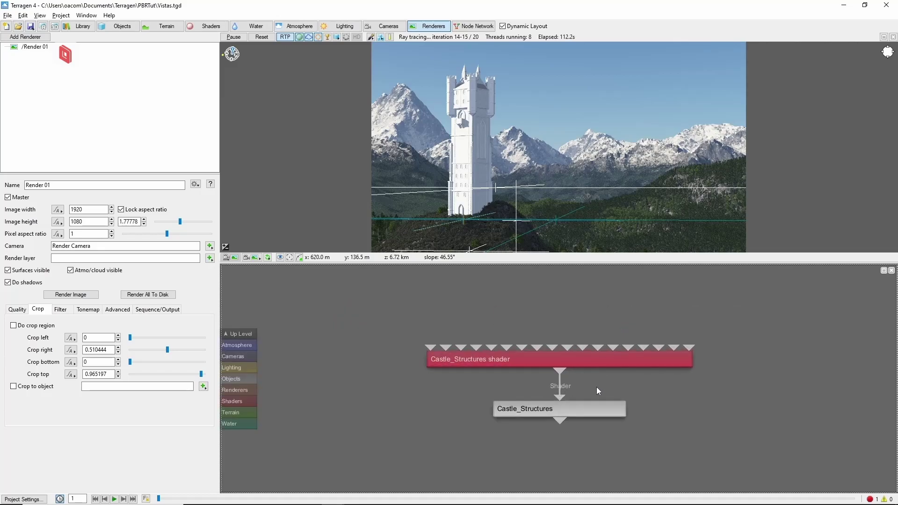
drag(303, 277, 828, 477)
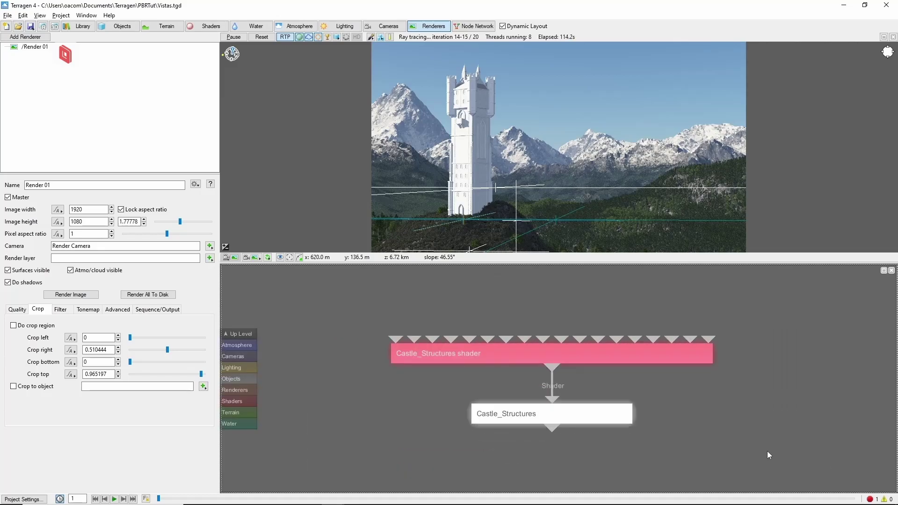
click(757, 411)
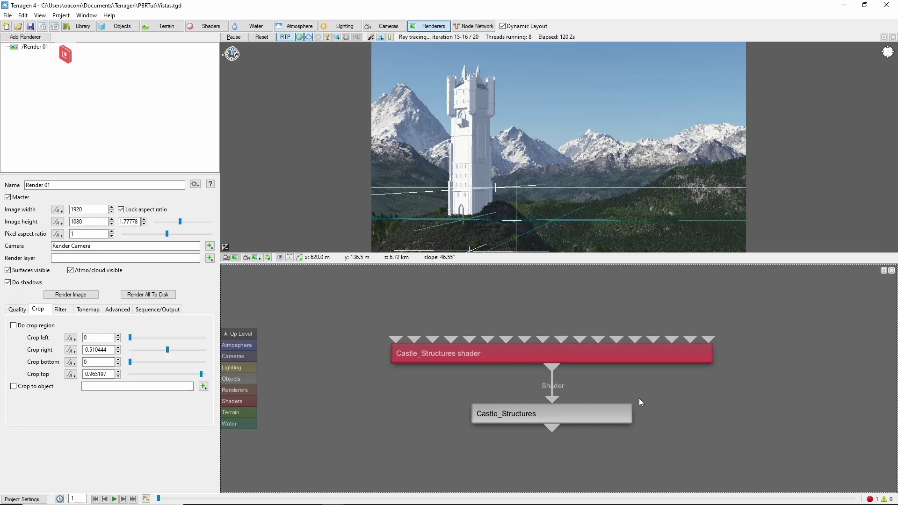
click(628, 359)
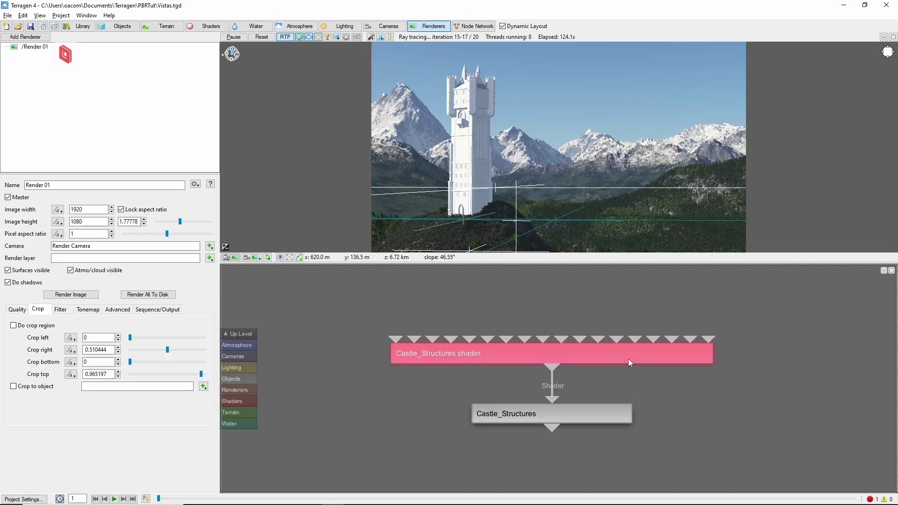
- Add a test Default shader 01 beside Castle_Structures, then delete it
scroll(736, 332, down, 2)
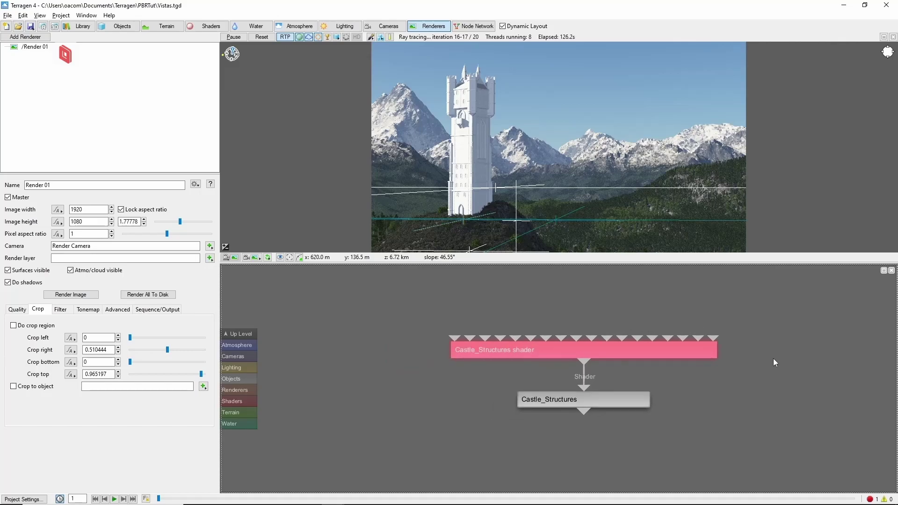
middle_drag(773, 359, 728, 339)
key(Tab)
key(Return)
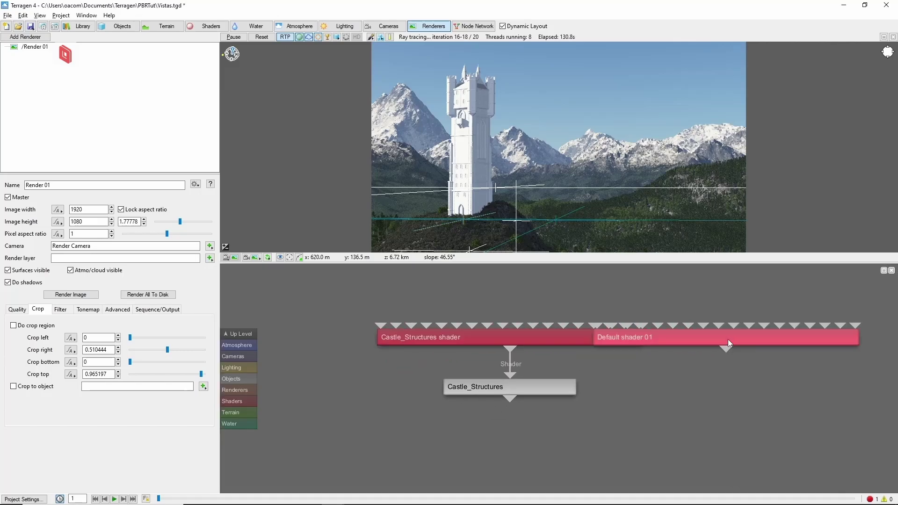
drag(728, 339, 793, 339)
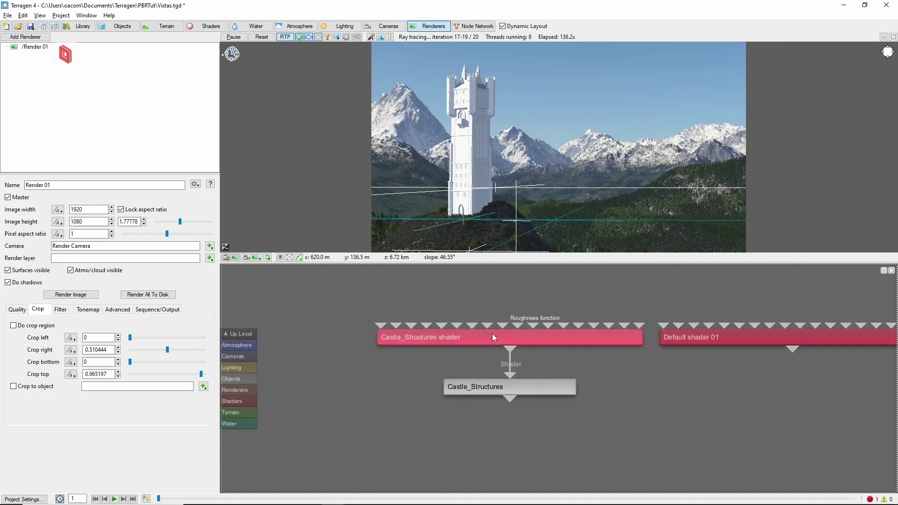
click(731, 339)
key(Delete)
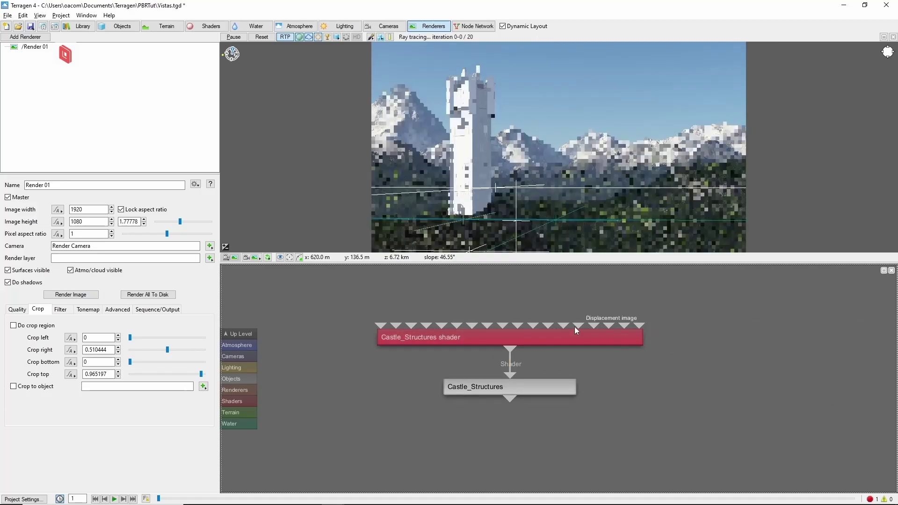
- Check the Castle_Structures shader's roughness (0.8, GGX) and displacement multiplier (0.01), ending on its Colour settings
double_click(563, 342)
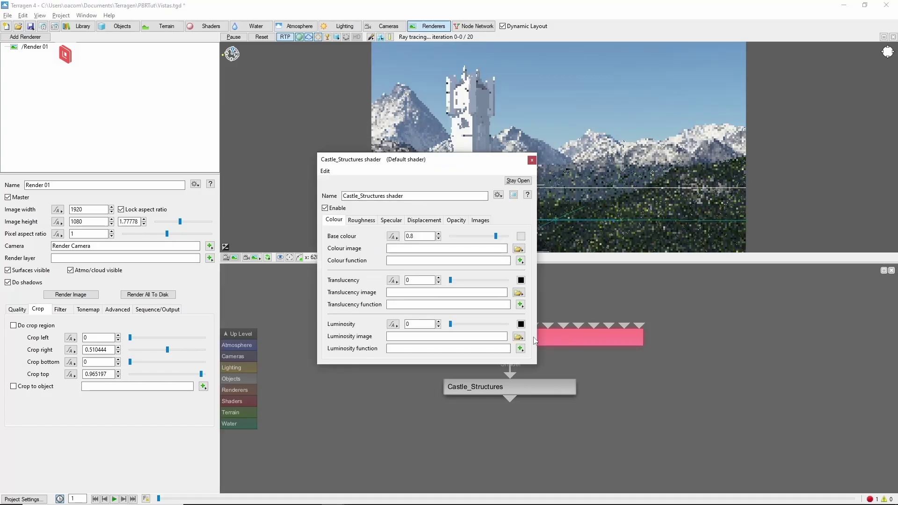
click(361, 220)
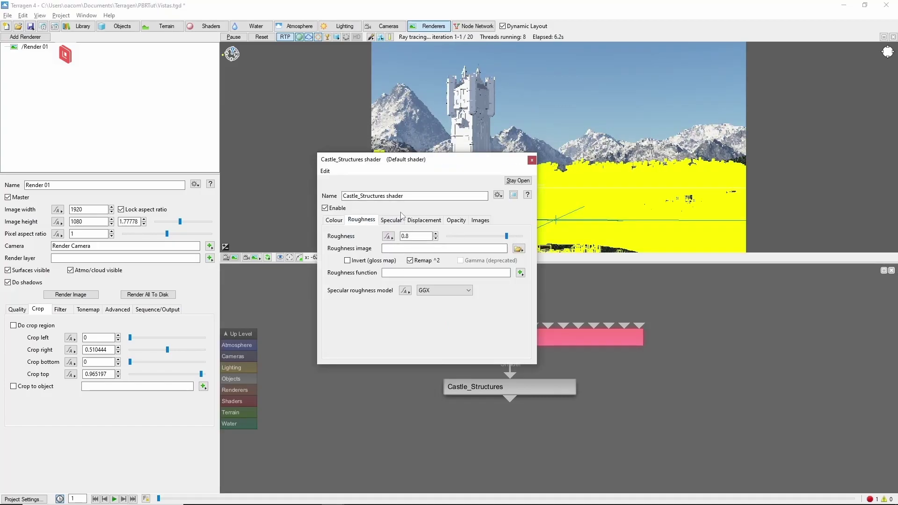
click(423, 219)
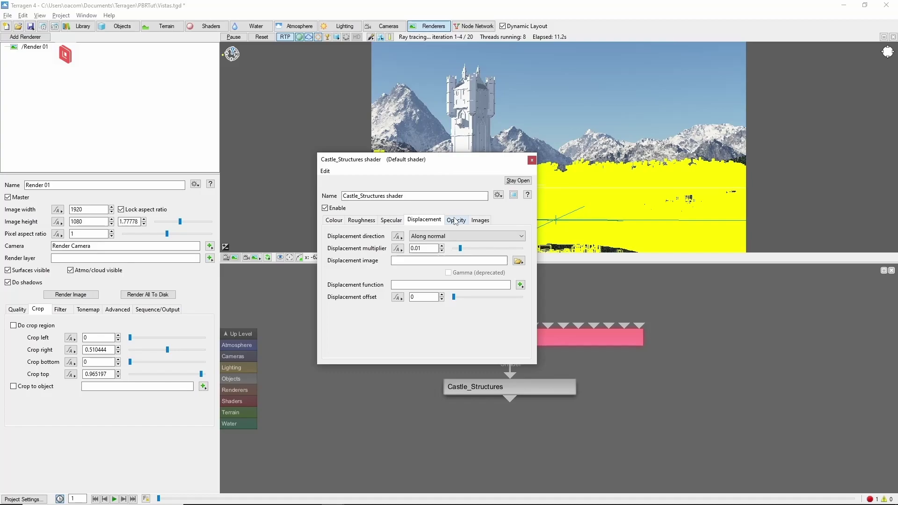
click(331, 220)
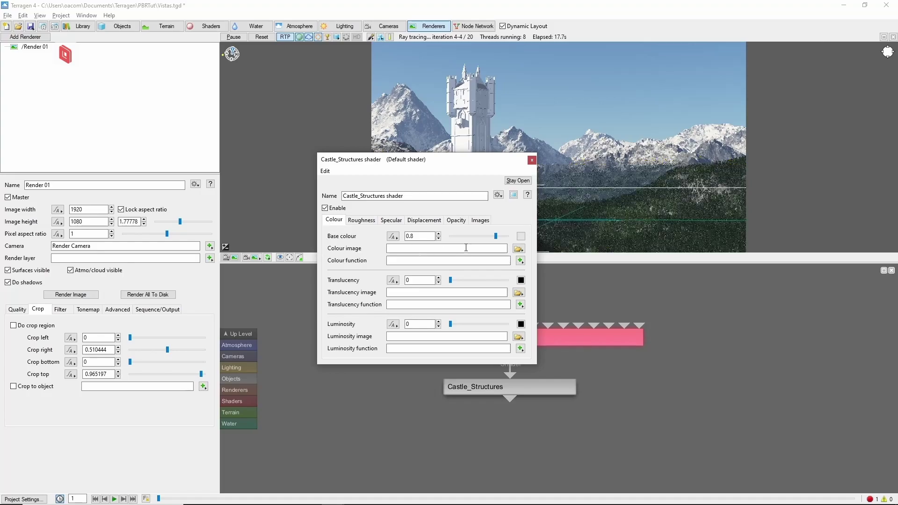
- After comparing the Variation-Old_Bricks maps, set Castle_Structures_BaseColor.png as the shader's colour image
click(519, 249)
click(556, 250)
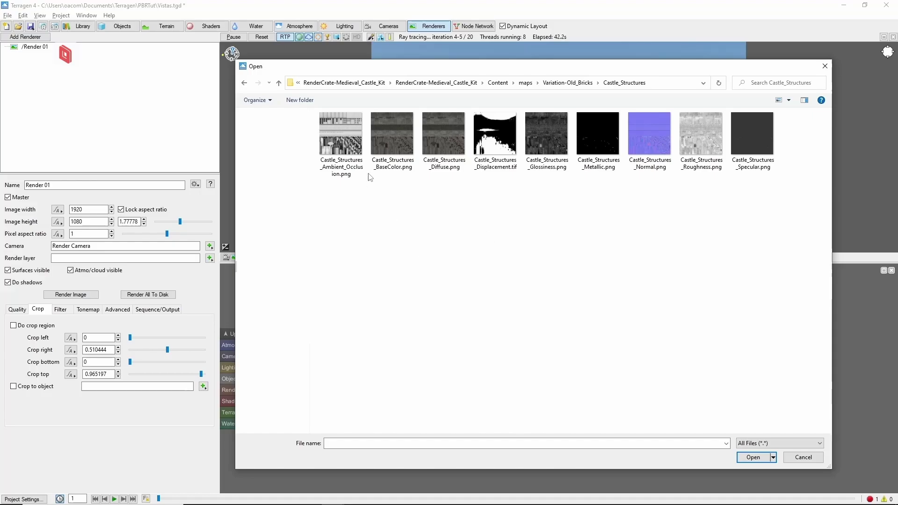
click(400, 152)
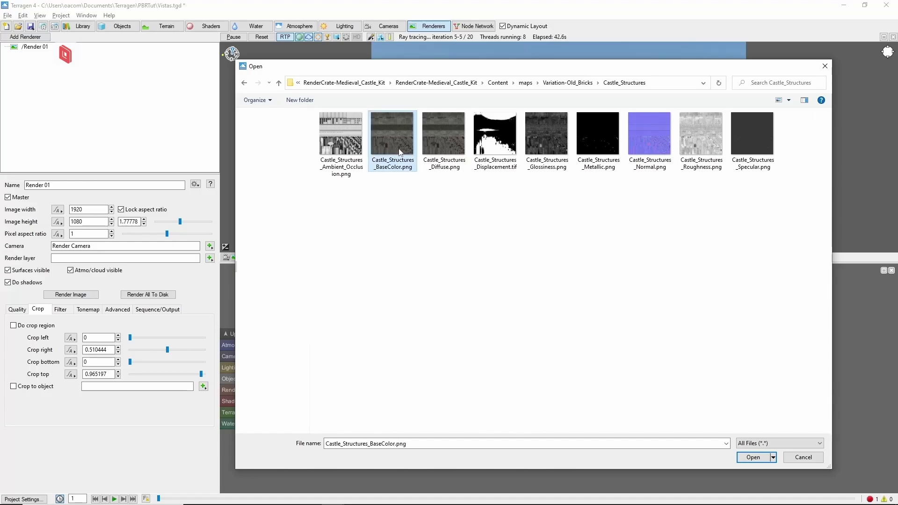
click(450, 134)
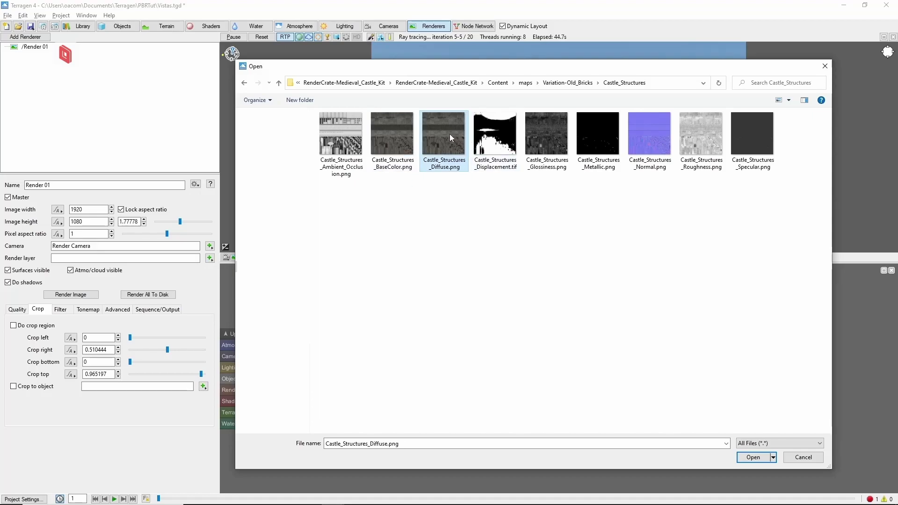
click(589, 134)
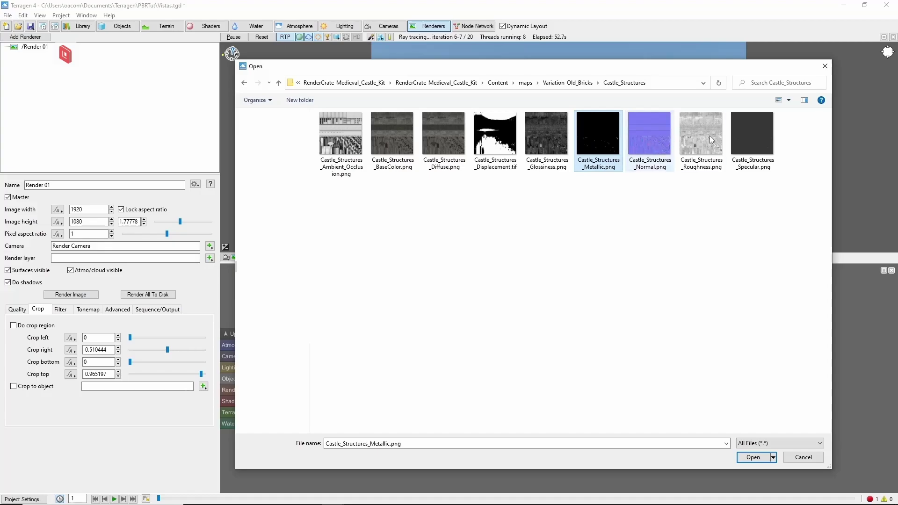
click(748, 133)
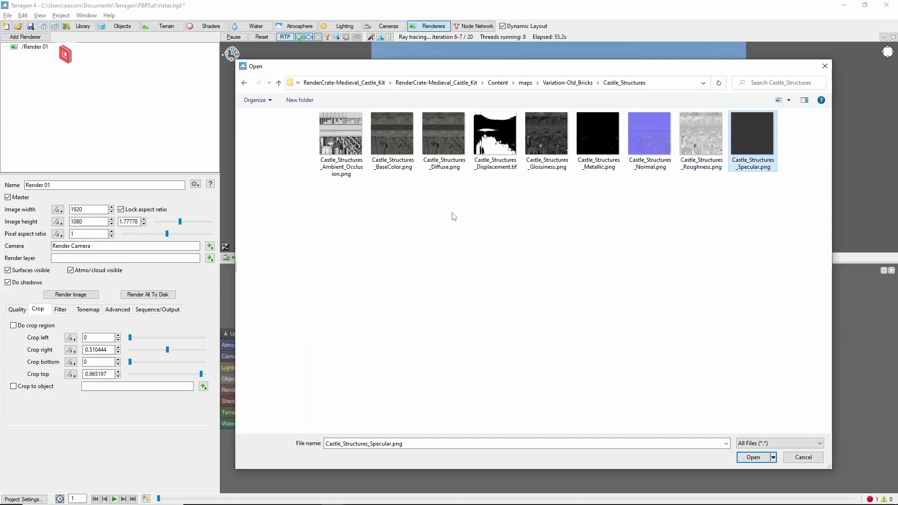
click(444, 155)
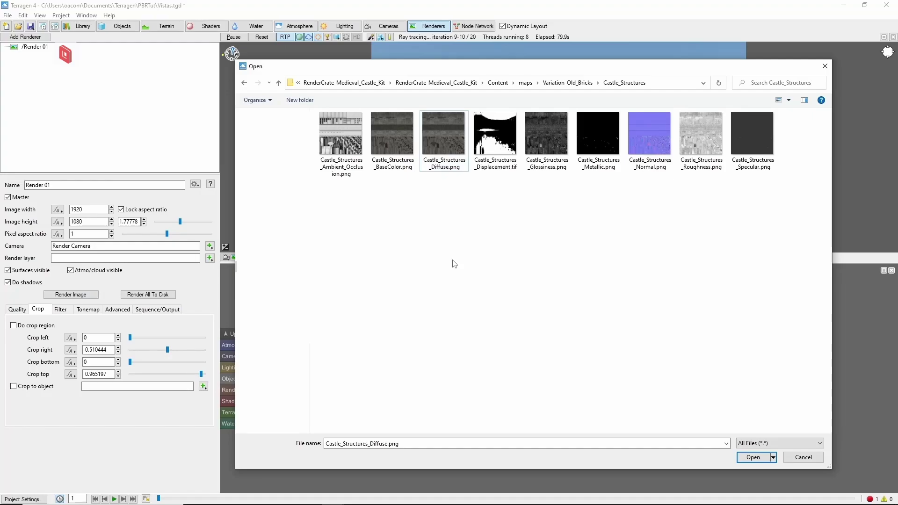
double_click(392, 137)
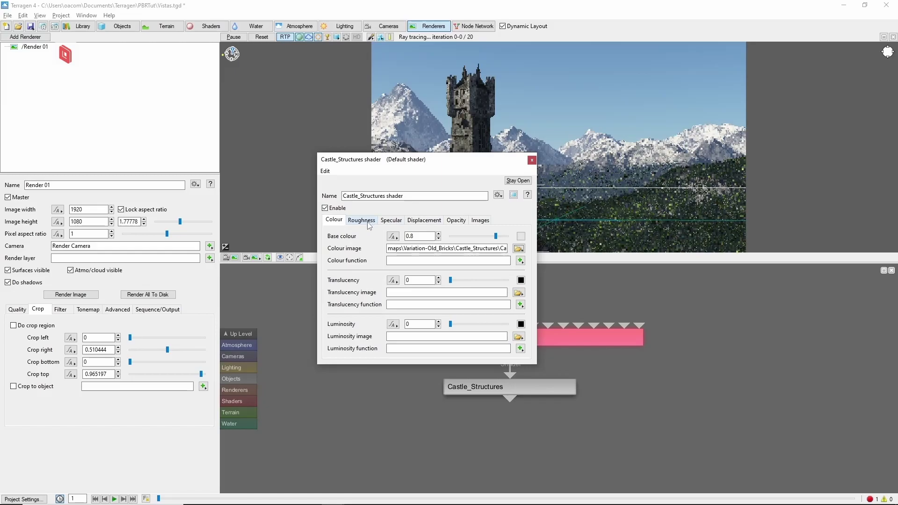
- Assign Castle_Structures_Roughness.png from Variation-Old_Bricks as the Castle_Structures shader's roughness image
click(372, 221)
click(519, 249)
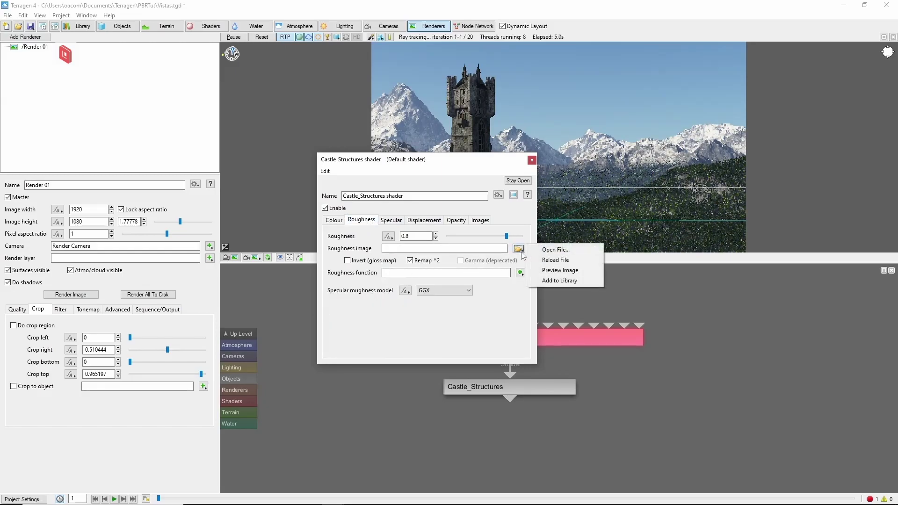
click(554, 250)
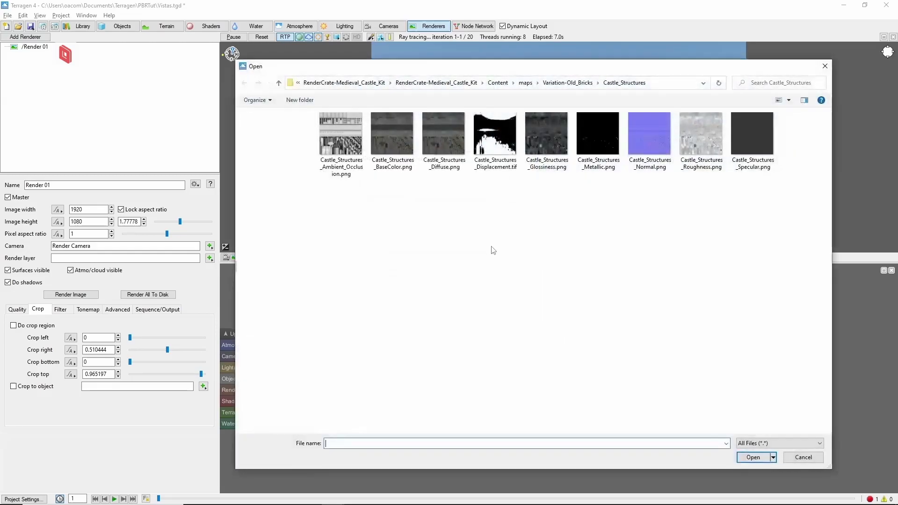
click(694, 136)
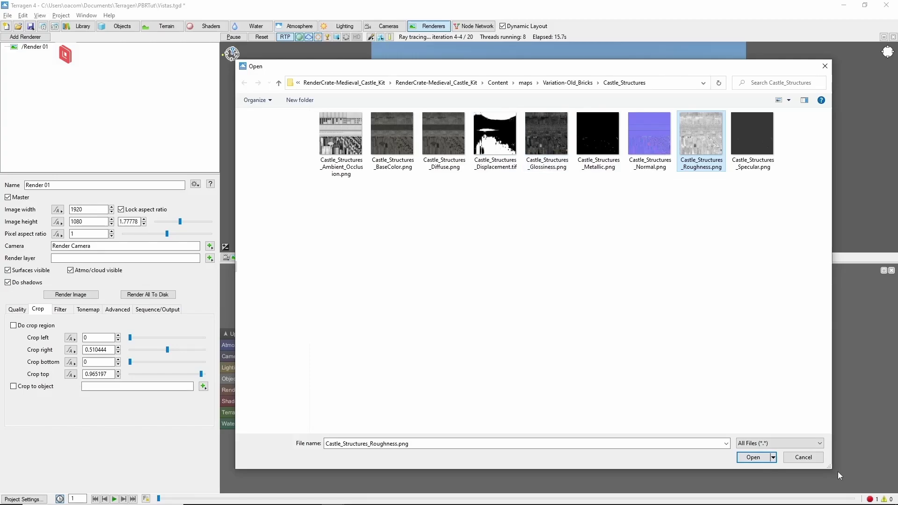
click(753, 458)
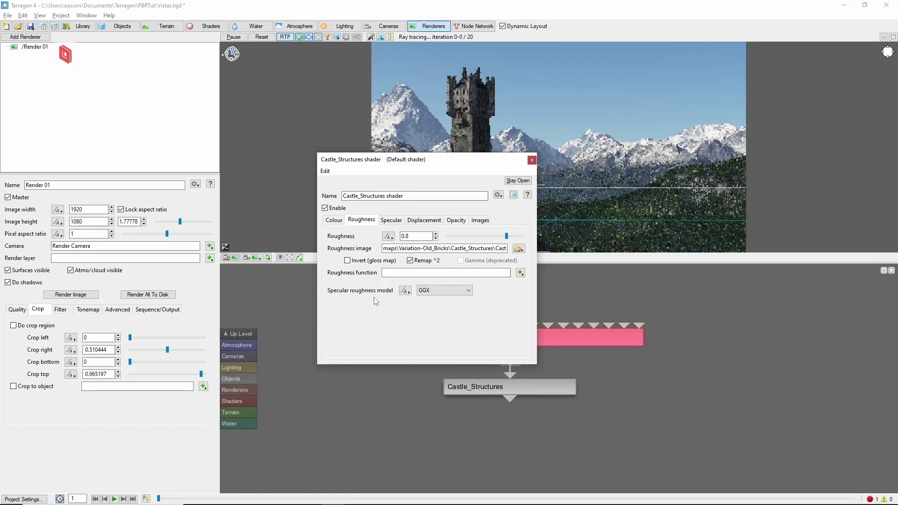
- Use Castle_Structures_Metallic.png as the metalness image and raise metalness to 1
click(391, 220)
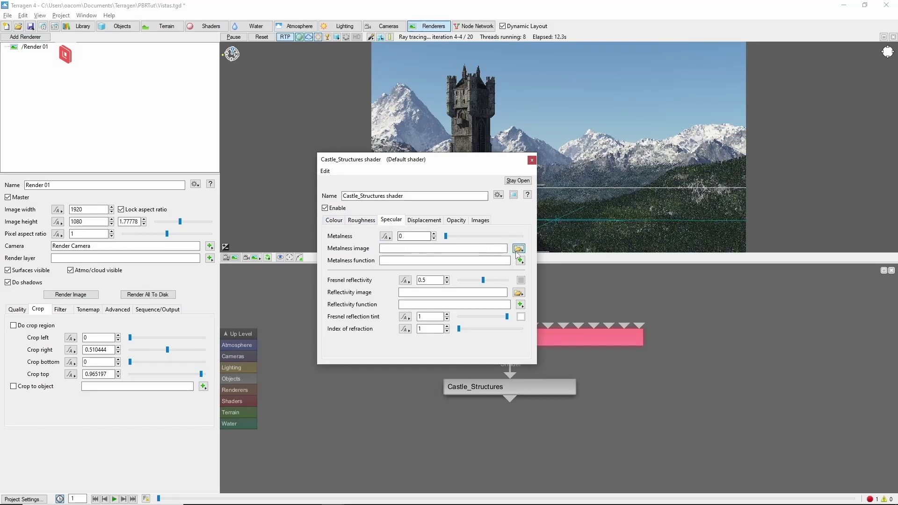
click(517, 249)
click(563, 250)
click(598, 138)
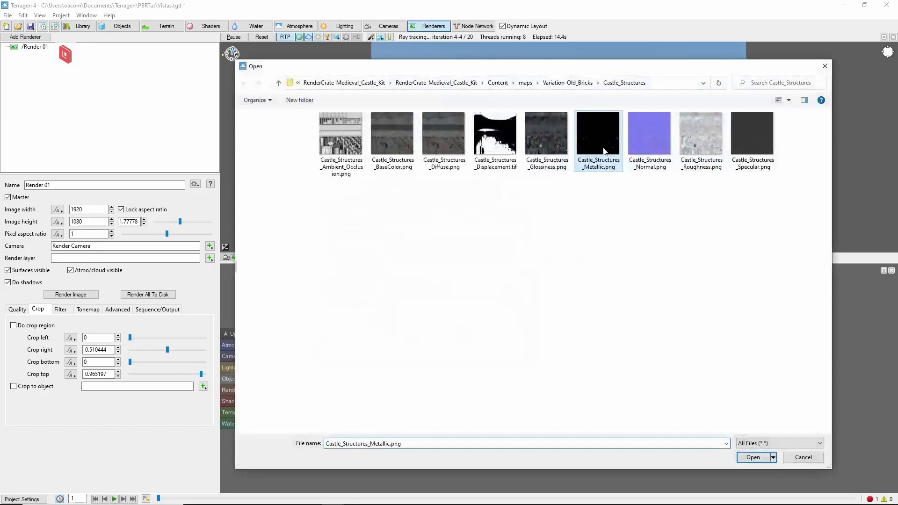
click(752, 457)
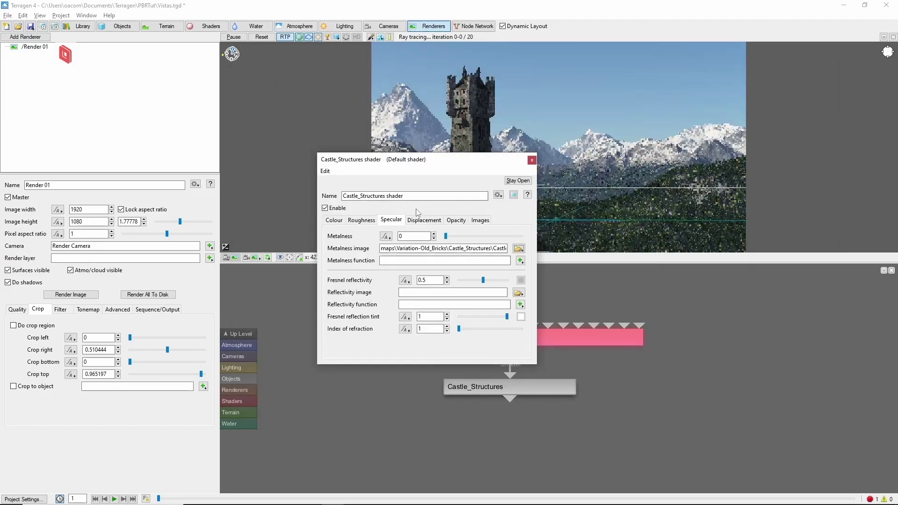
text(1)
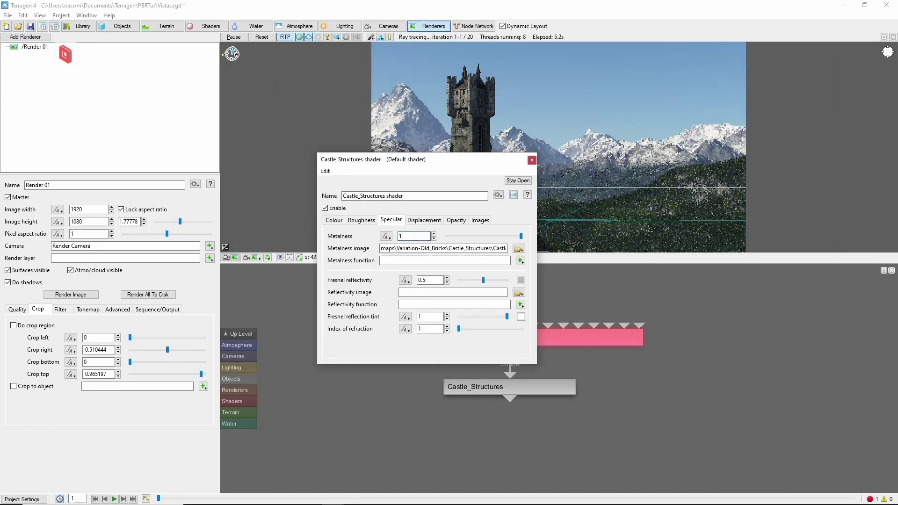
key(Return)
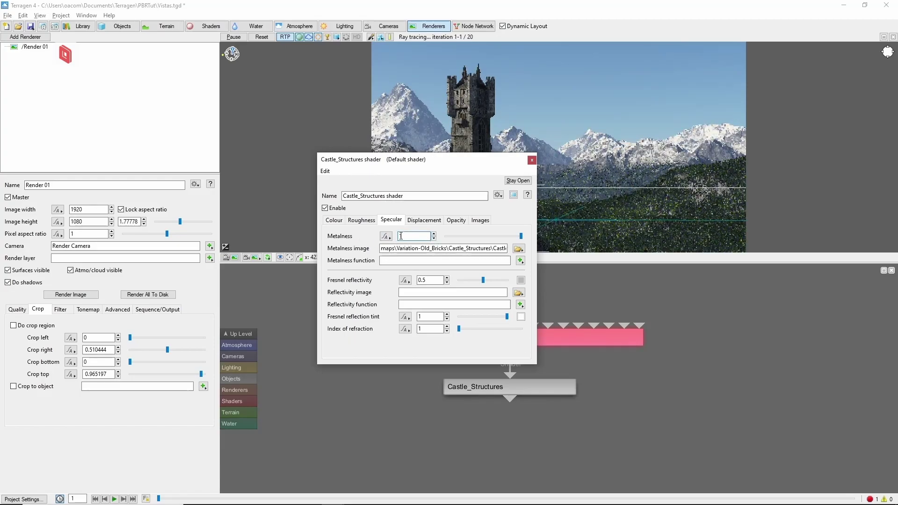
- Load Castle_Structures_Displacement.tif, not the normal map, as the shader's displacement image
click(424, 221)
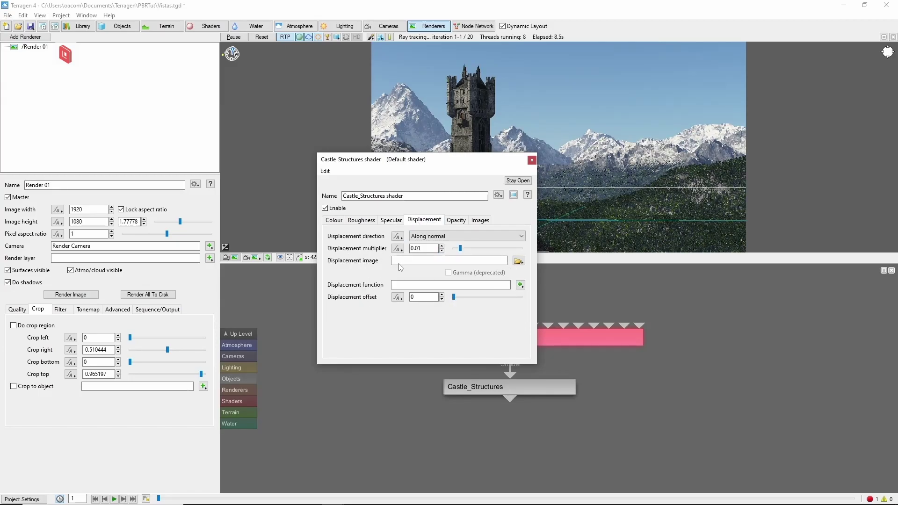
click(519, 261)
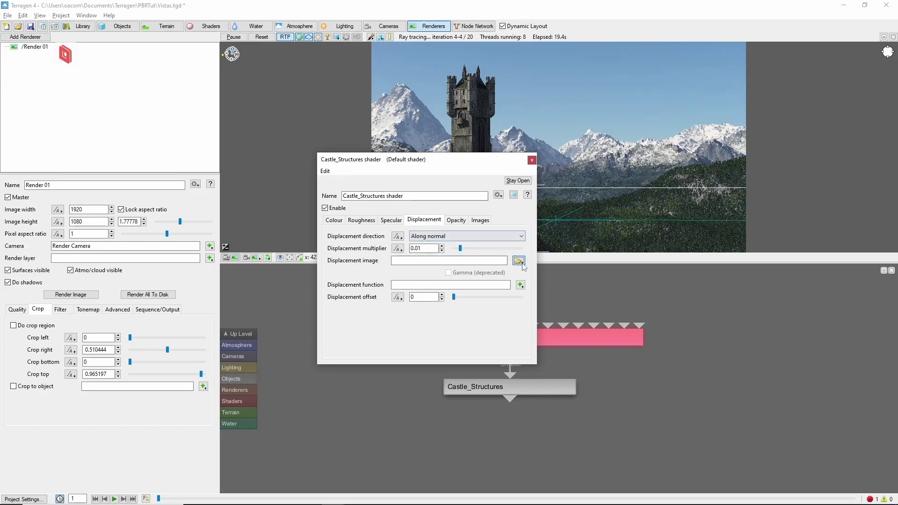
click(554, 263)
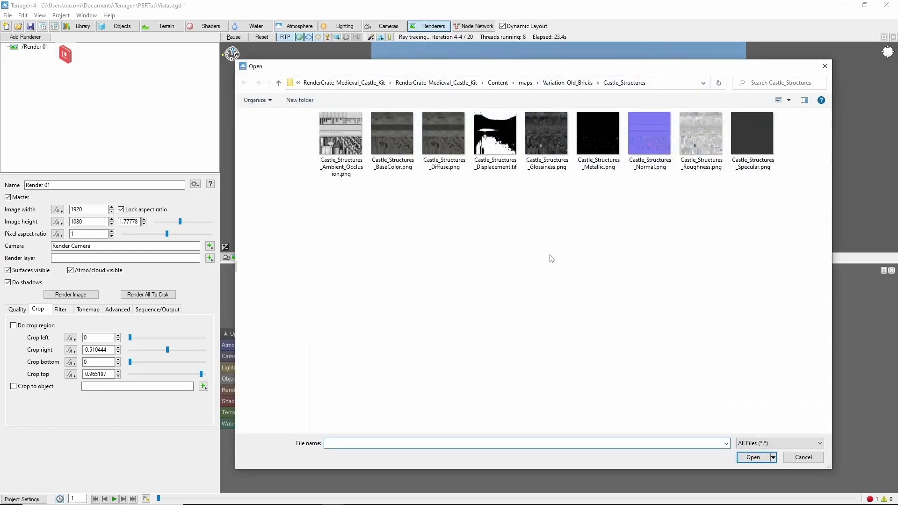
click(657, 154)
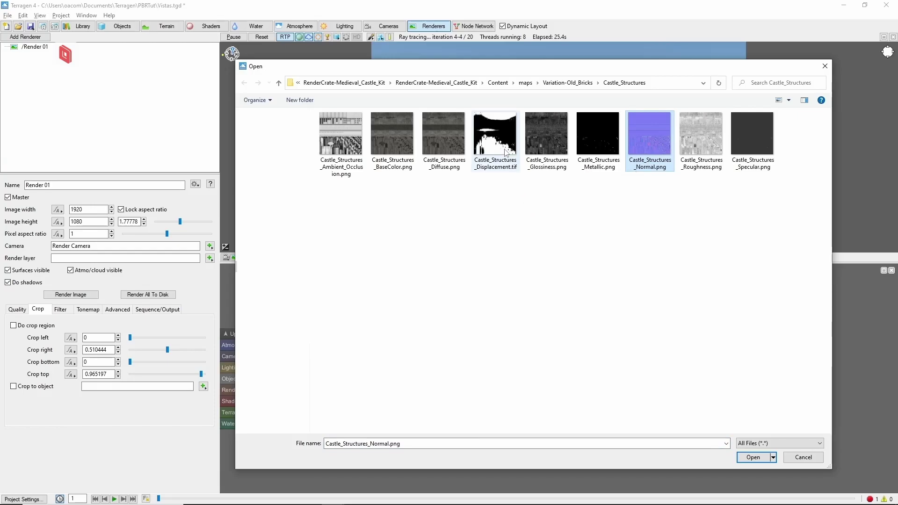
click(503, 146)
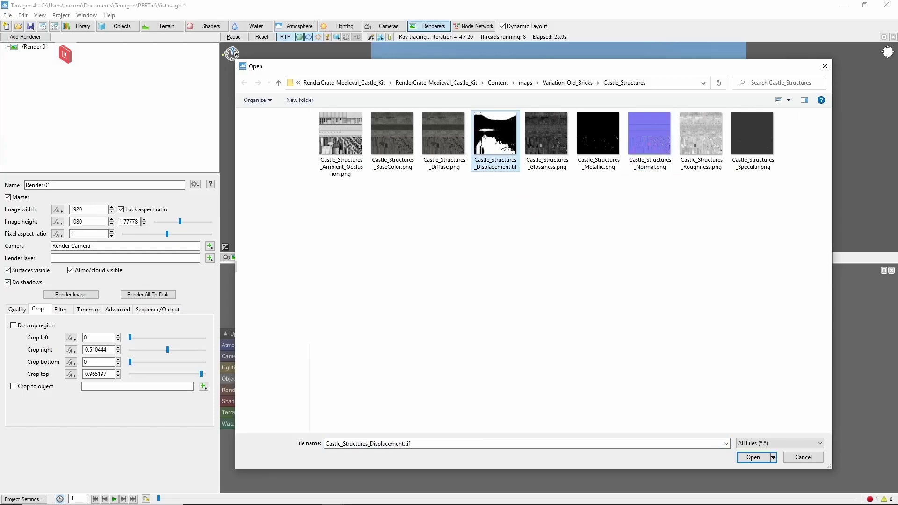
click(764, 459)
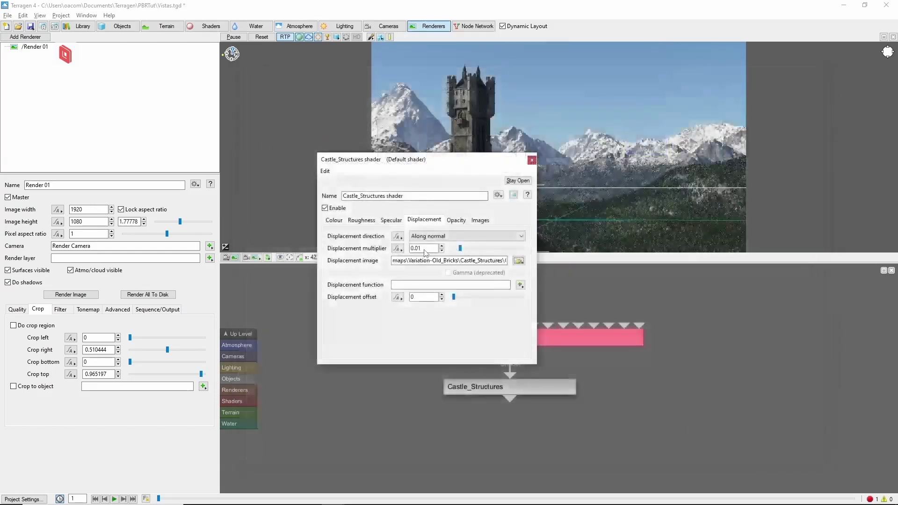
- Change the displacement multiplier from 0.01 to 0.1
click(421, 248)
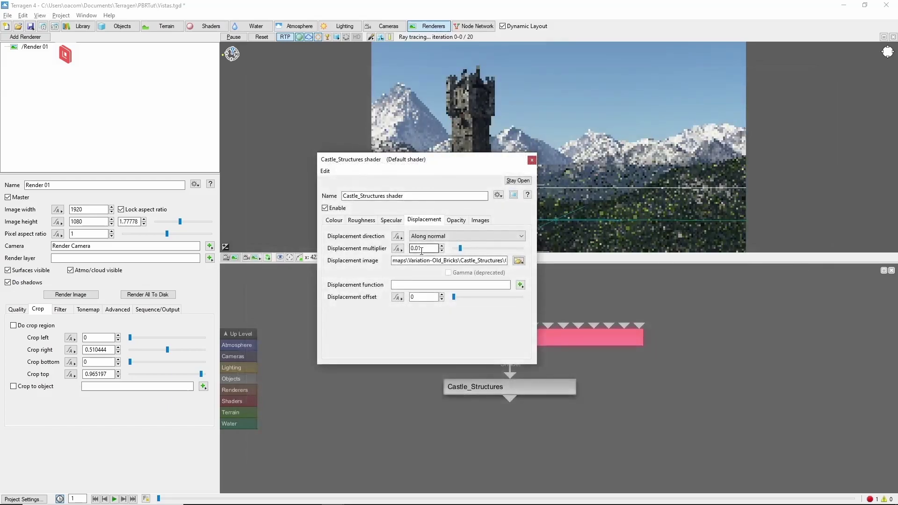
drag(421, 248, 415, 248)
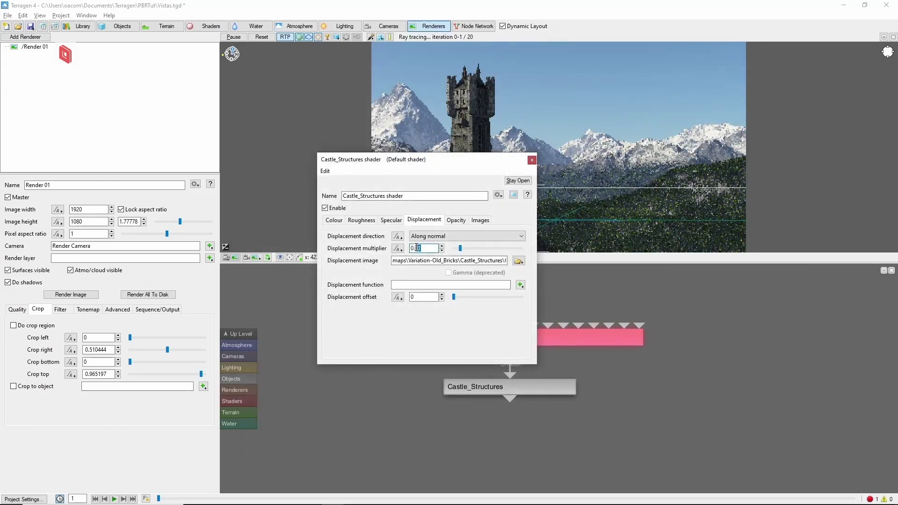
text(1)
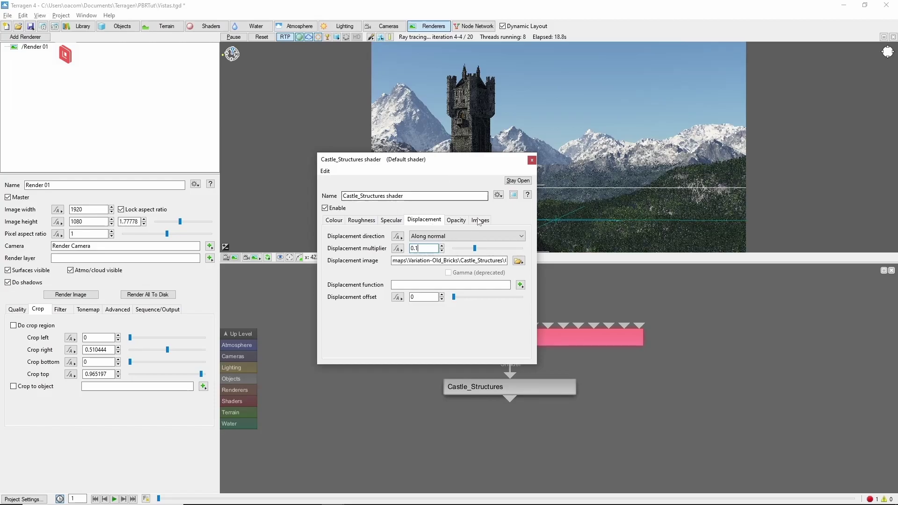
- Inspect the opacity image field, then the translucency and luminosity image fields, repositioning the shader window
click(460, 220)
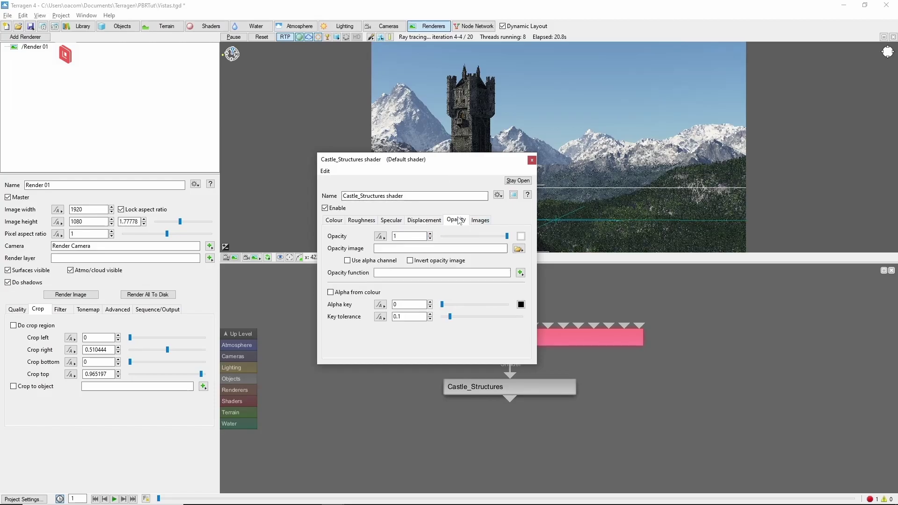
click(408, 248)
click(336, 221)
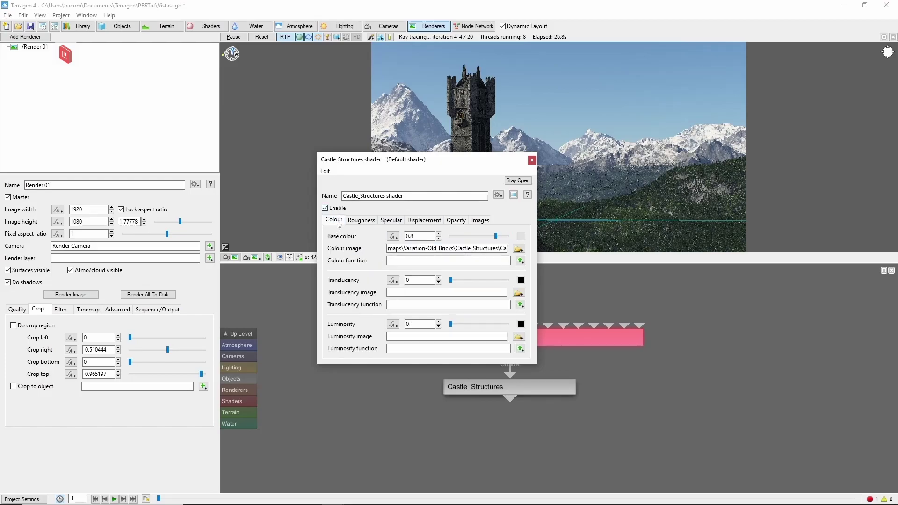
click(411, 293)
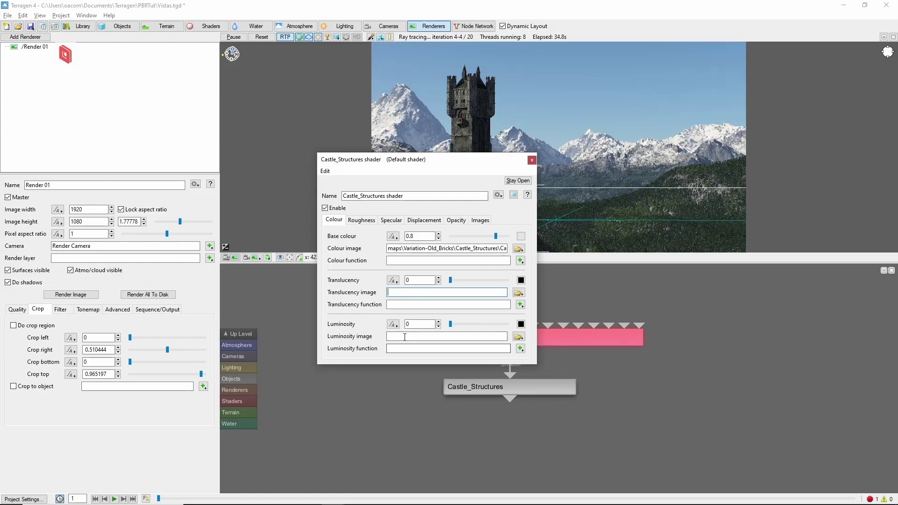
click(405, 337)
drag(440, 164, 300, 83)
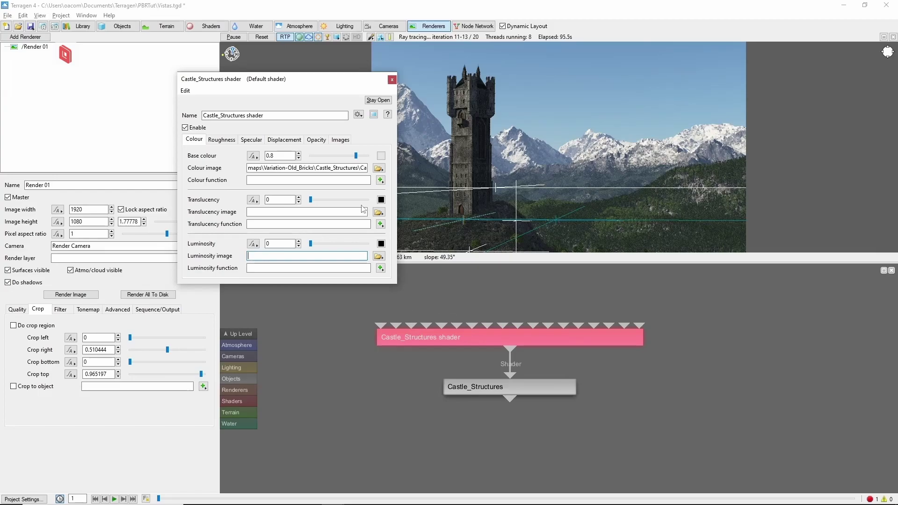
drag(270, 81, 416, 149)
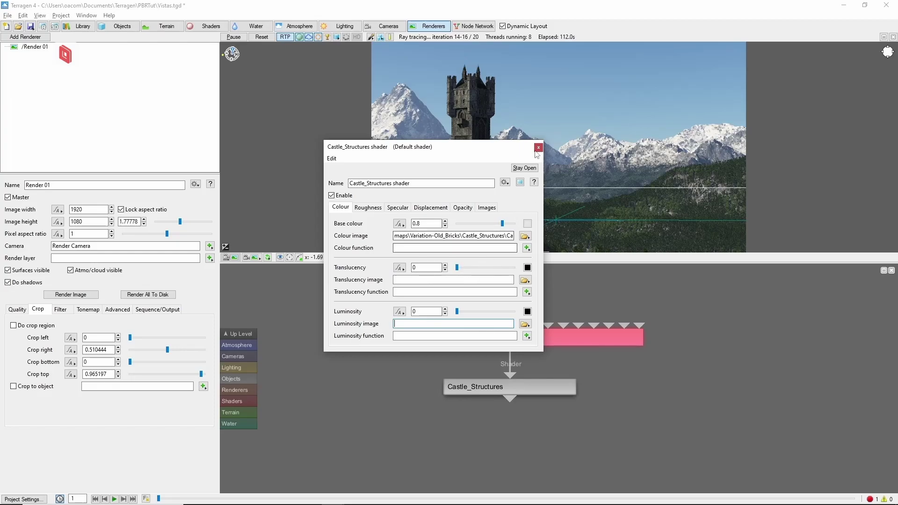
- Close the Castle_Structures shader window and zoom out the node network to show other groups
click(250, 333)
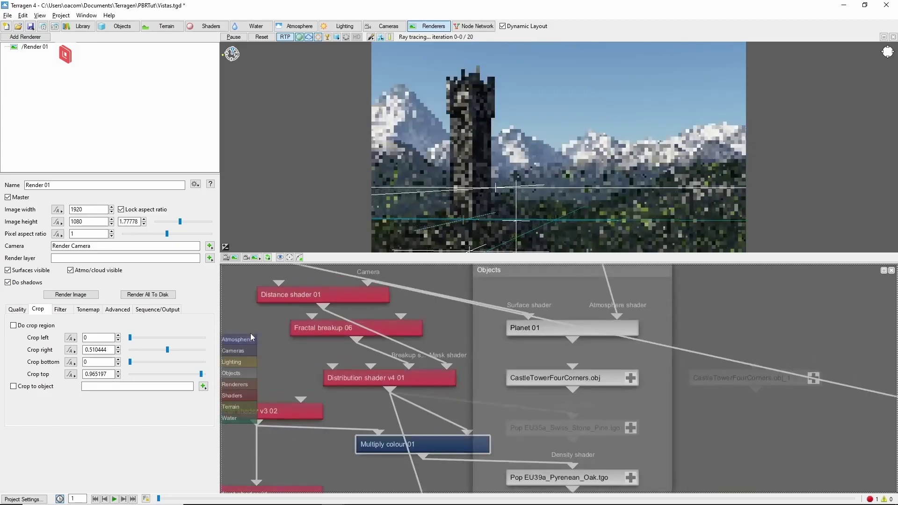
scroll(490, 347, down, 5)
drag(324, 334, 452, 386)
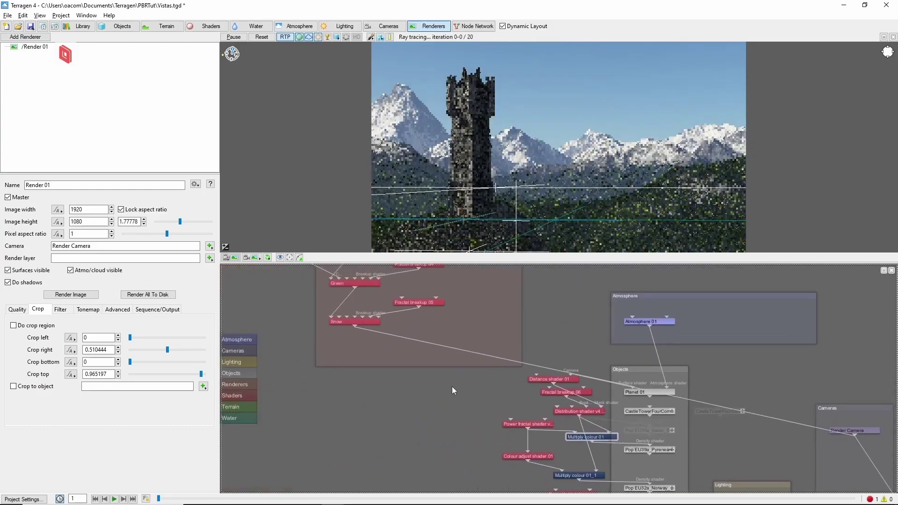
- Create a Default shader 01 node via the 'default' quick palette entry and place it
key(Tab)
text(default)
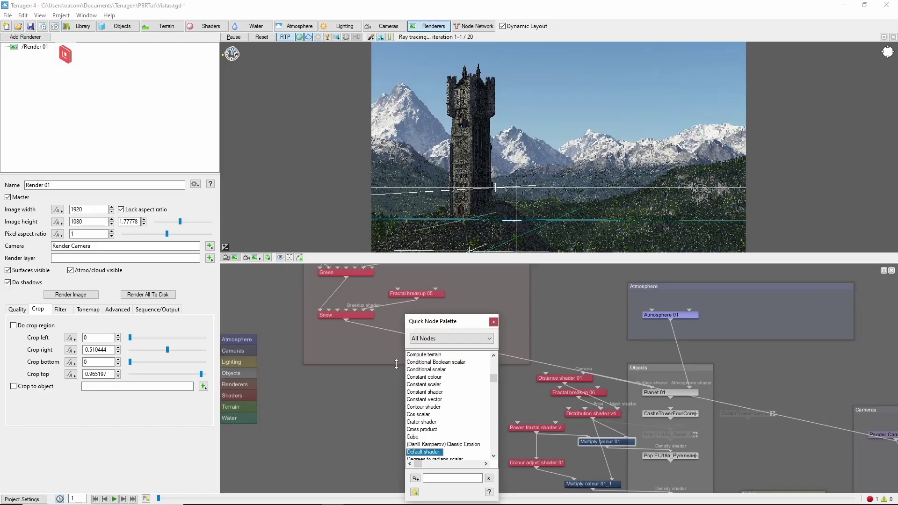
key(Return)
click(427, 351)
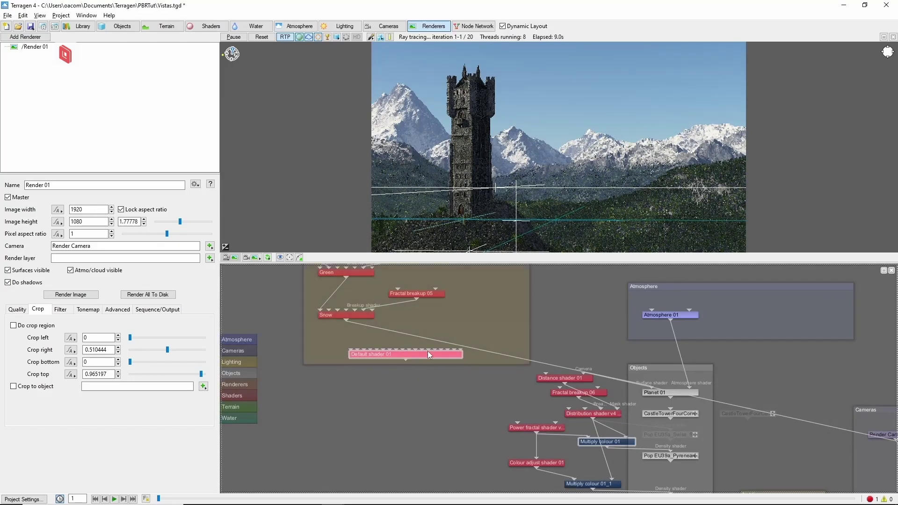